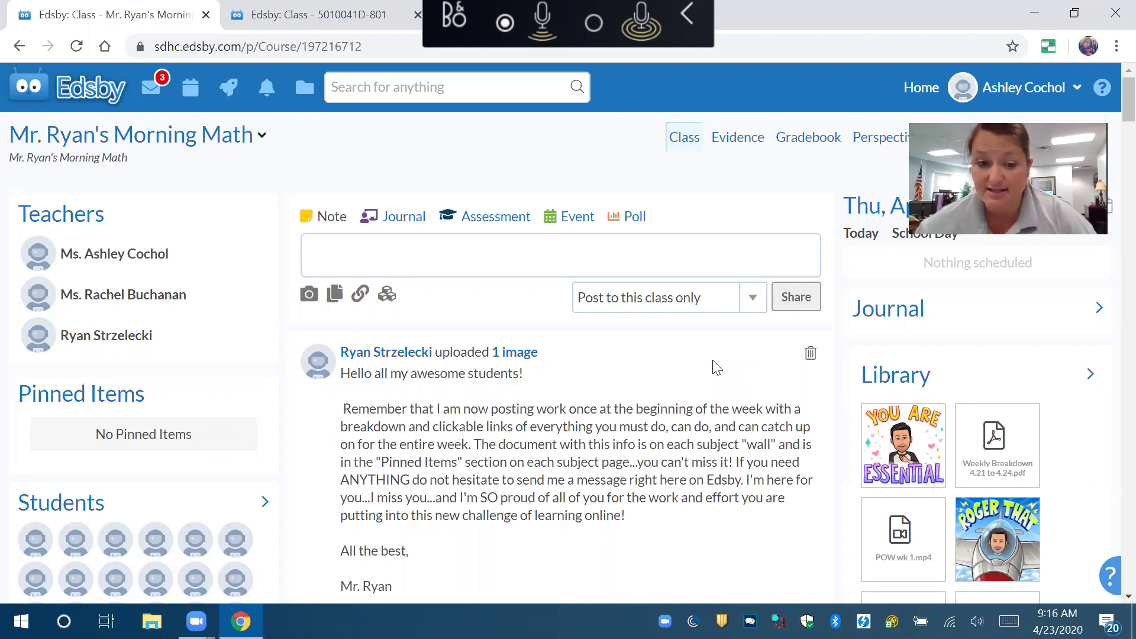
Look through the Morning Math class feed and open the overview of the fifth student in the class
scroll(518, 379, down, 10)
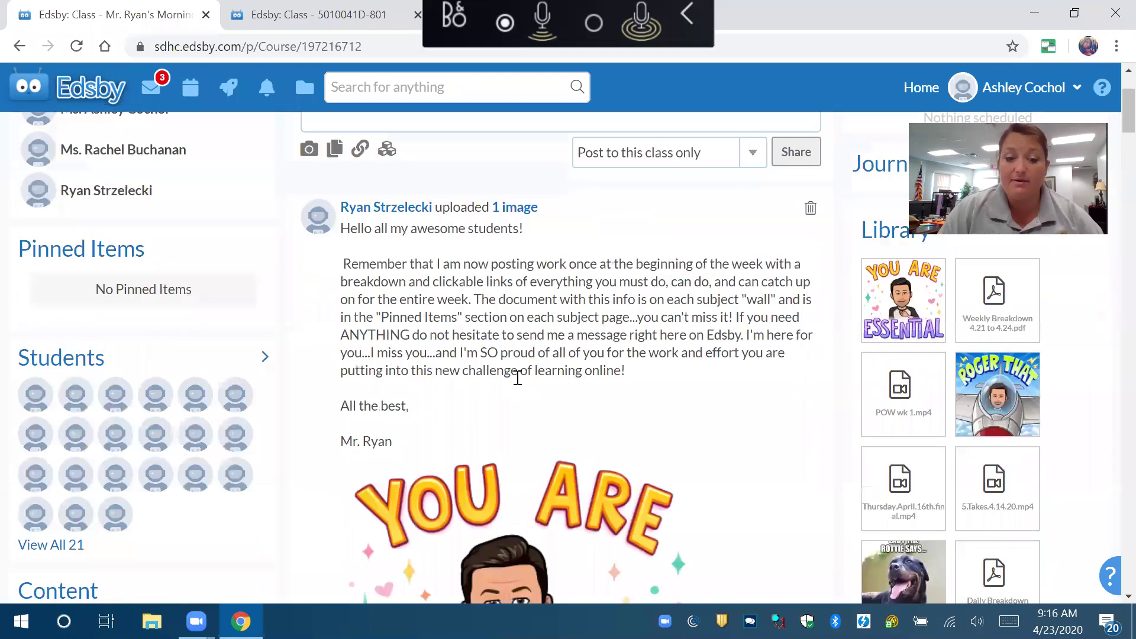
scroll(517, 386, down, 15)
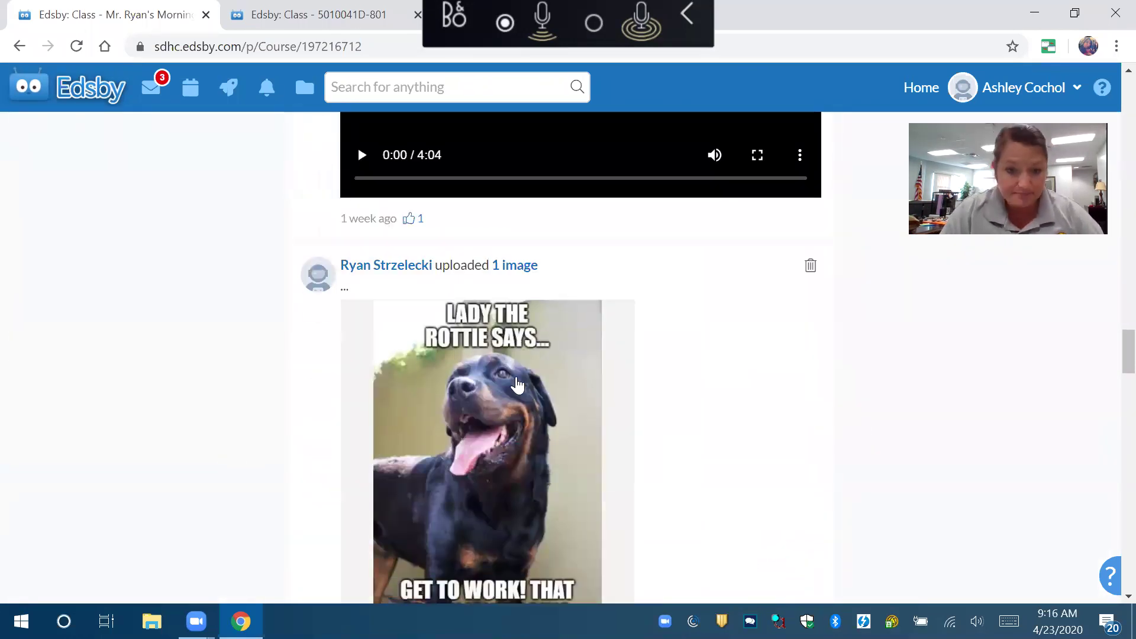
scroll(517, 385, down, 10)
scroll(515, 382, up, 20)
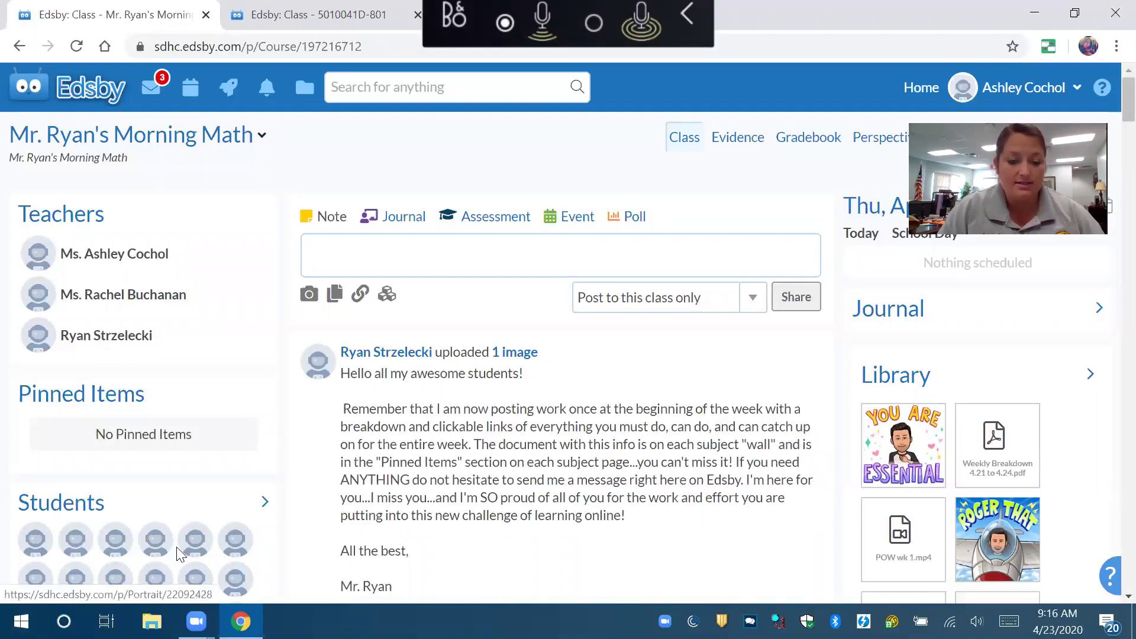
click(197, 547)
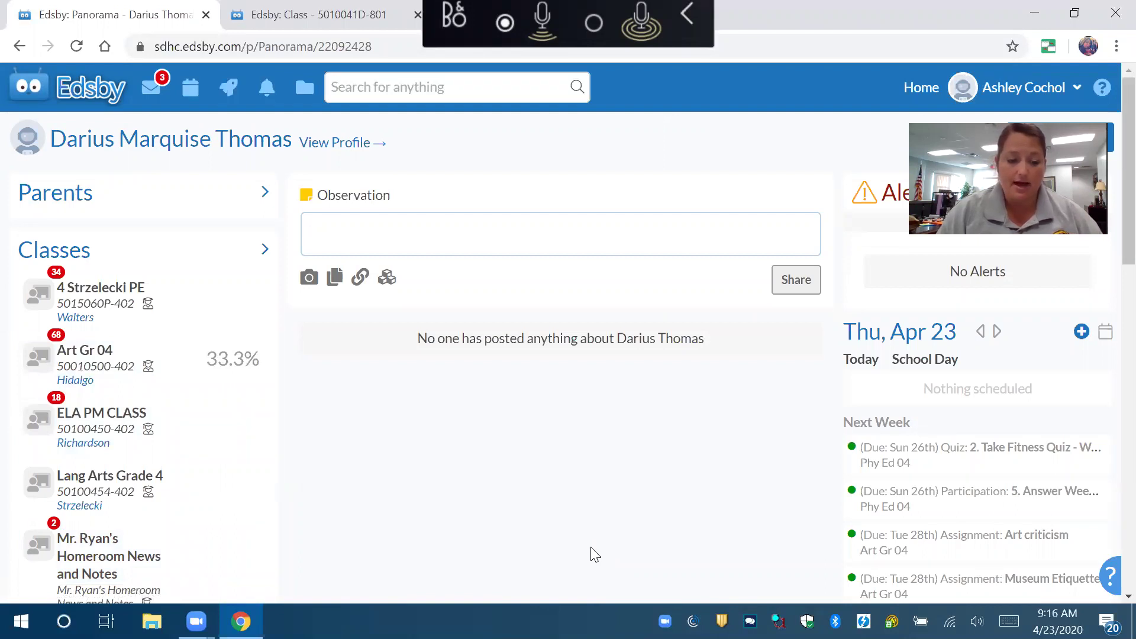
Review the student's class list and open the student's work for the Morning Math class
scroll(592, 554, down, 4)
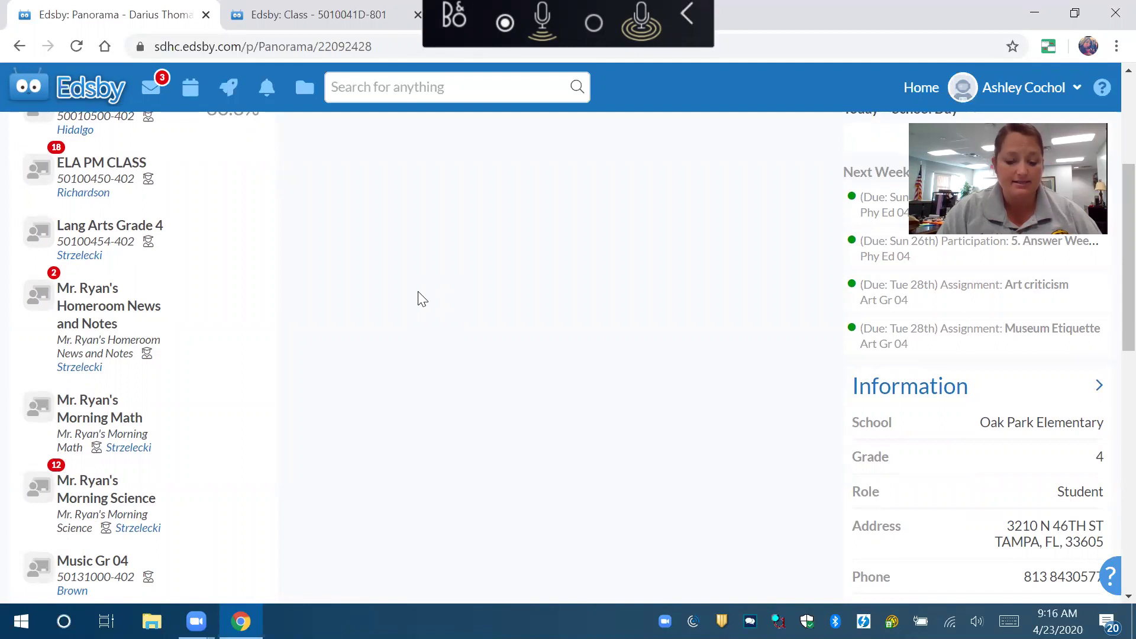
scroll(417, 299, up, 3)
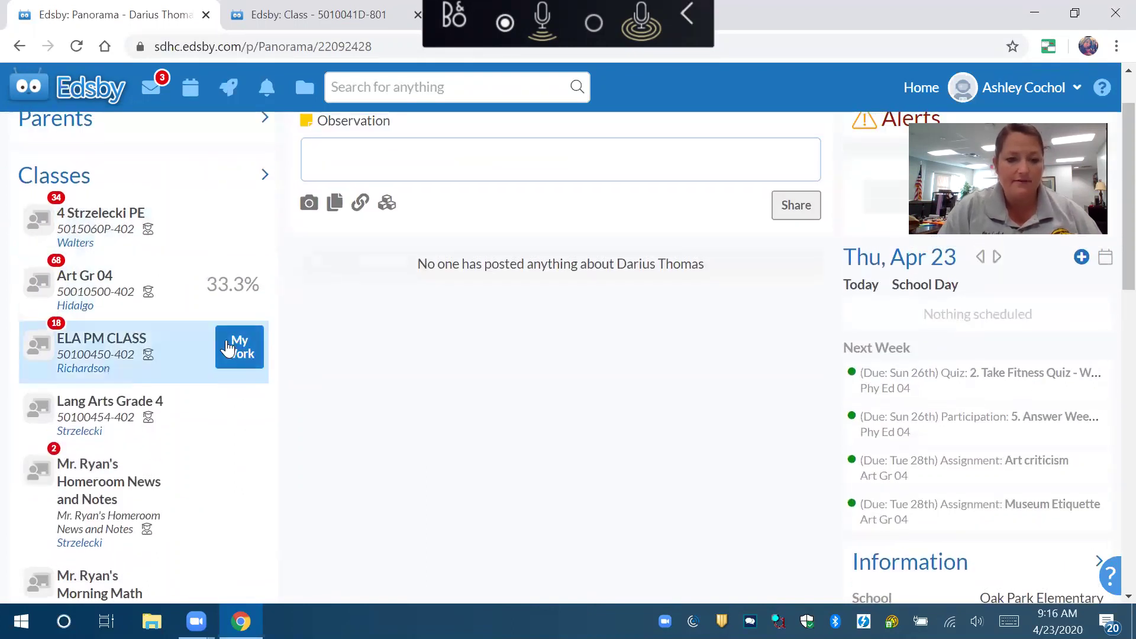
mouse_move(253, 326)
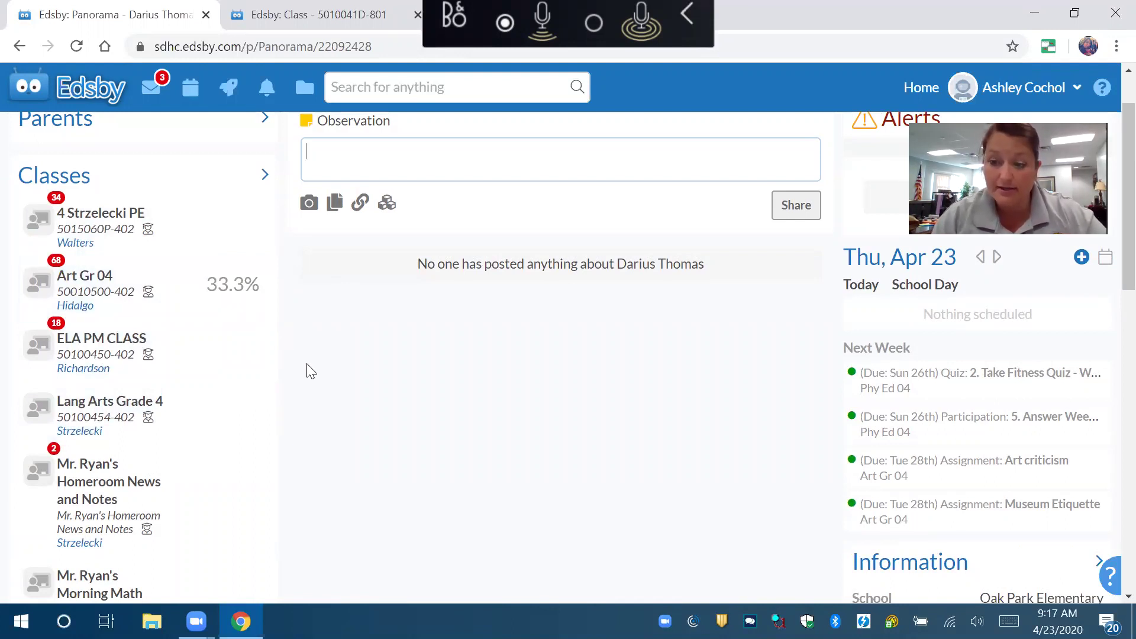
mouse_move(243, 465)
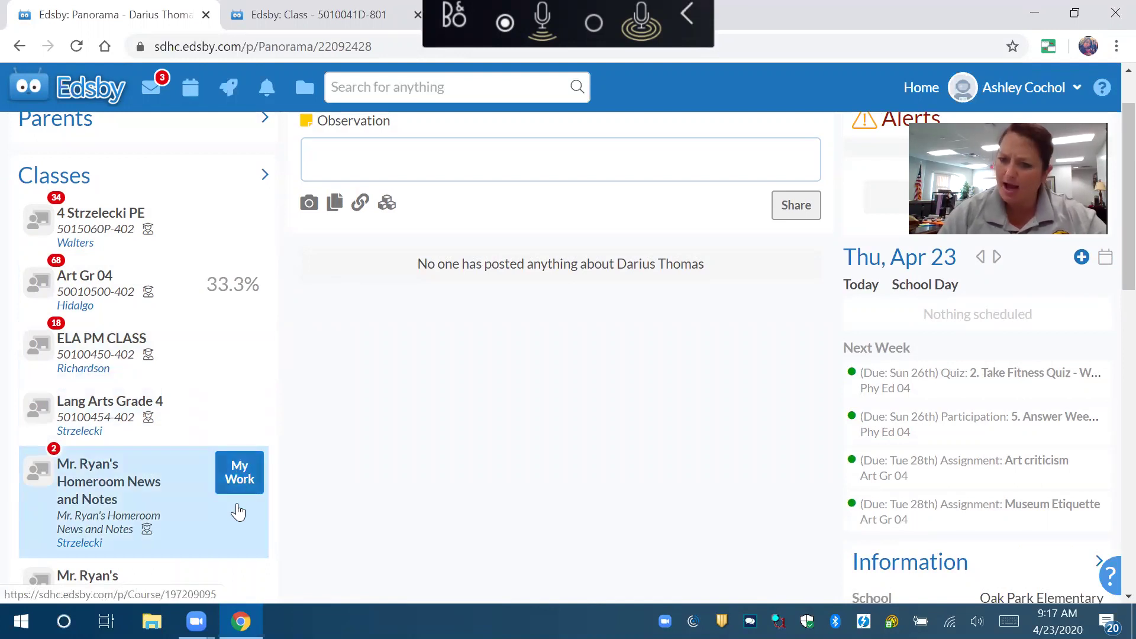
scroll(239, 513, down, 2)
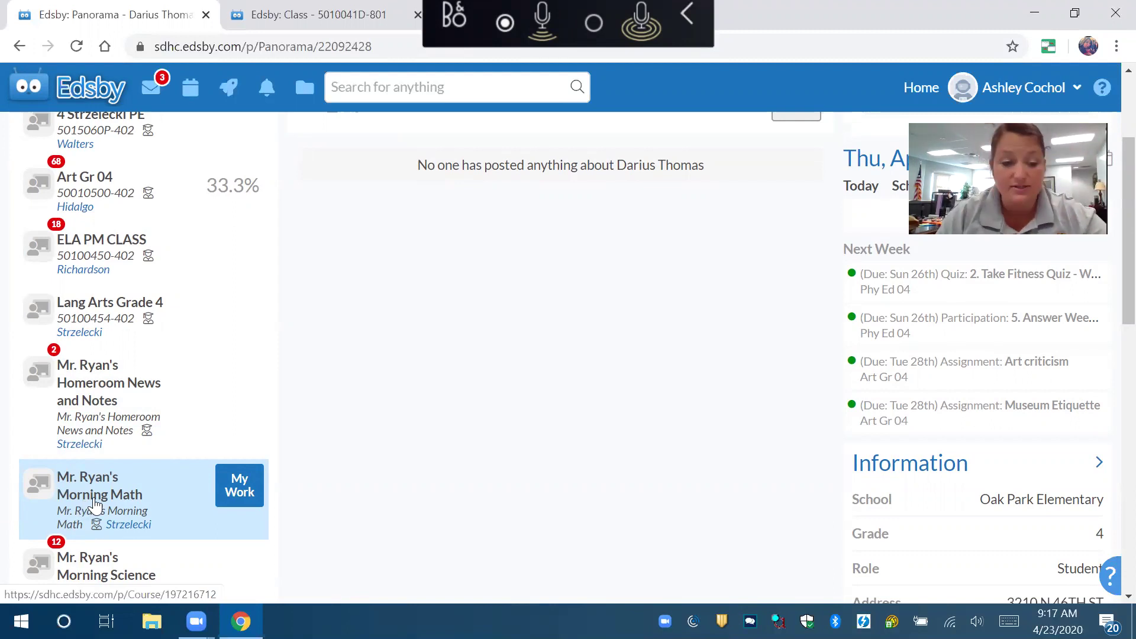
click(240, 493)
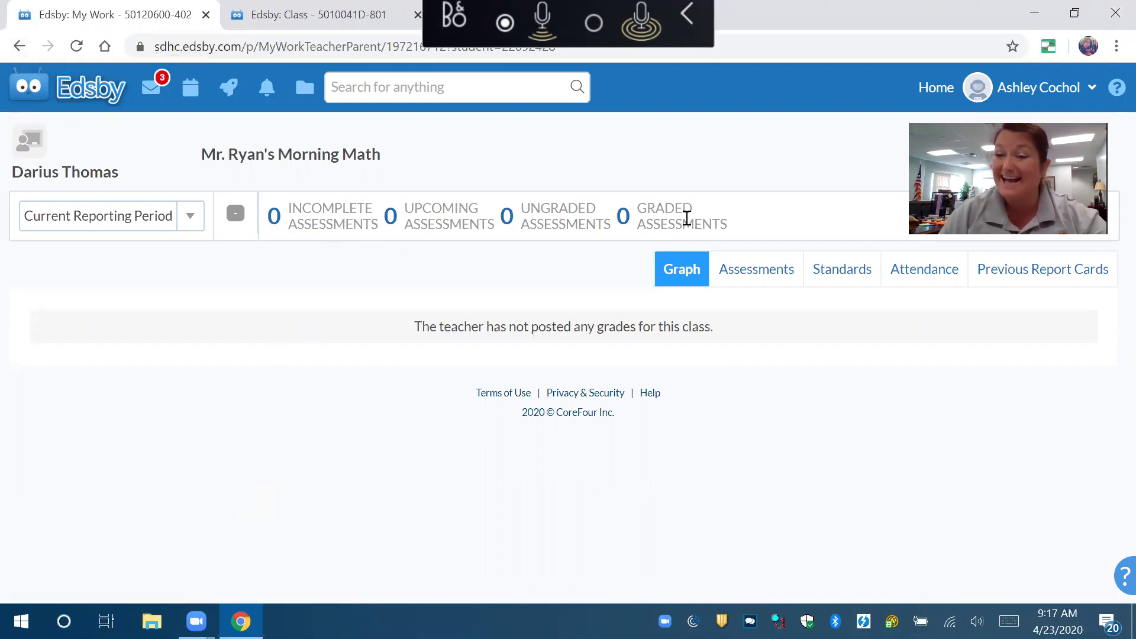
Return through the student's overview to the Morning Math class and open its gradebook
click(18, 47)
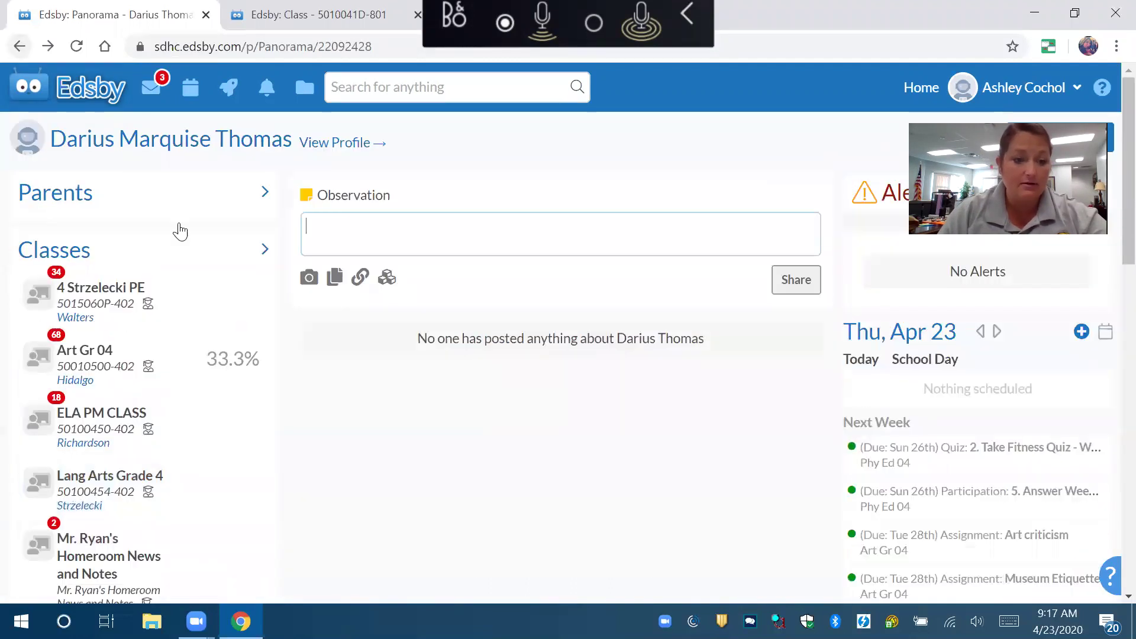
scroll(138, 480, down, 2)
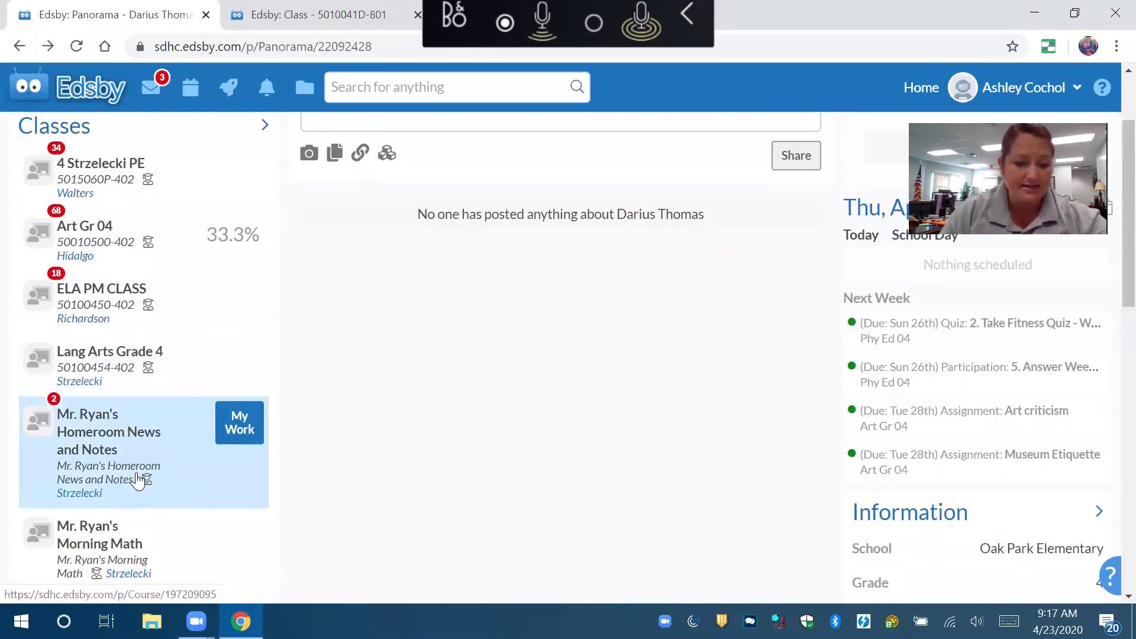
click(108, 537)
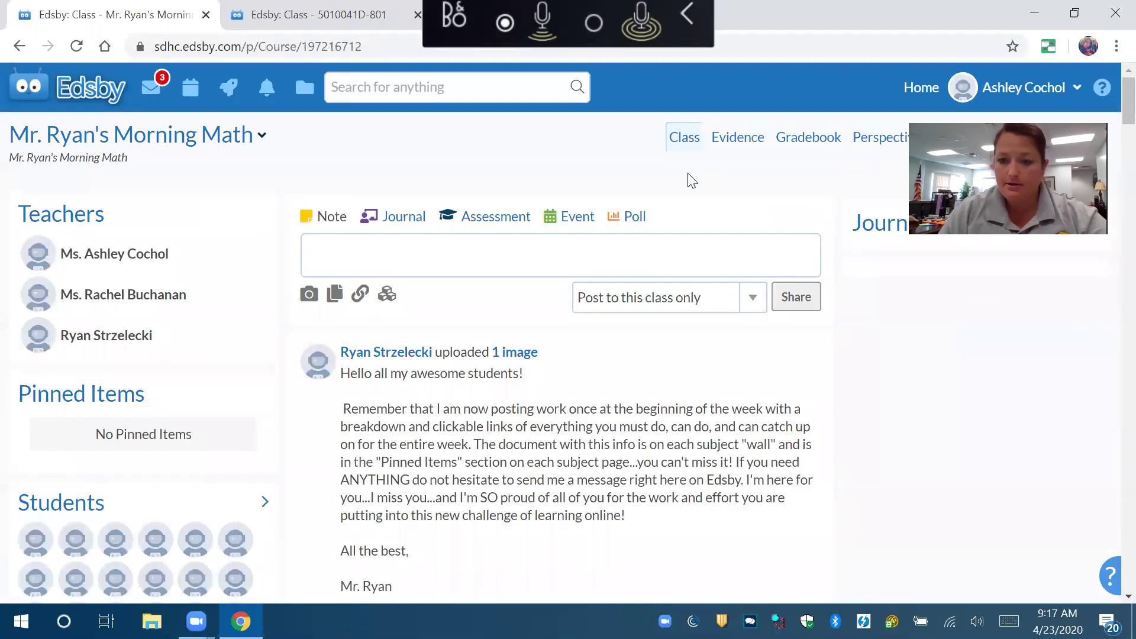
click(814, 142)
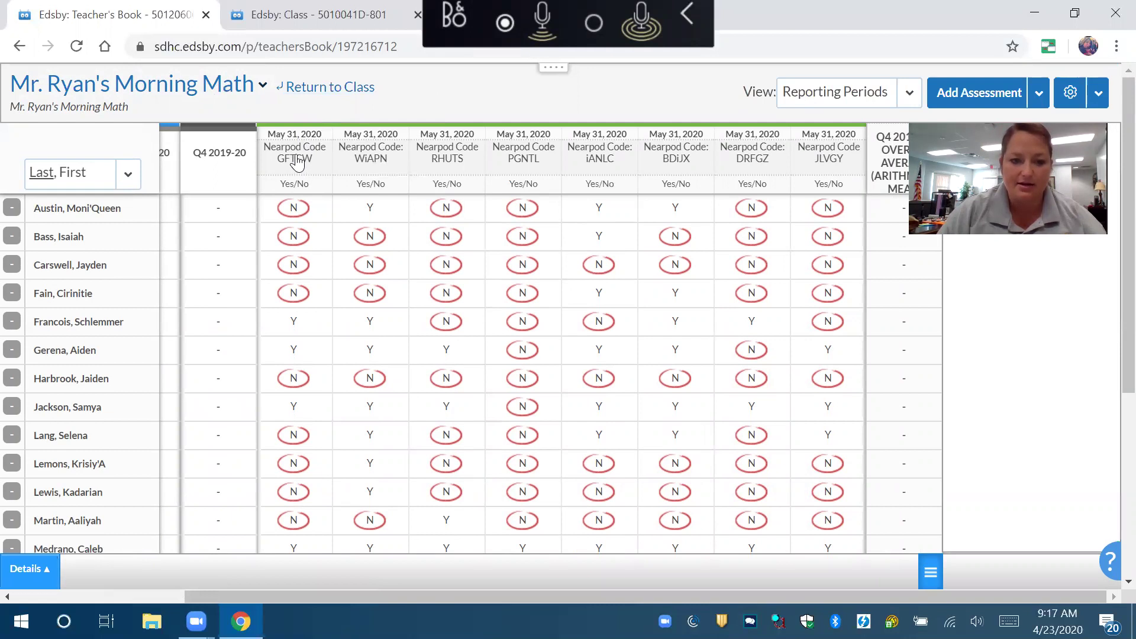
Open the first Nearpod assignment, Nearpod Code GFTCW, from the gradebook for editing
mouse_move(296, 156)
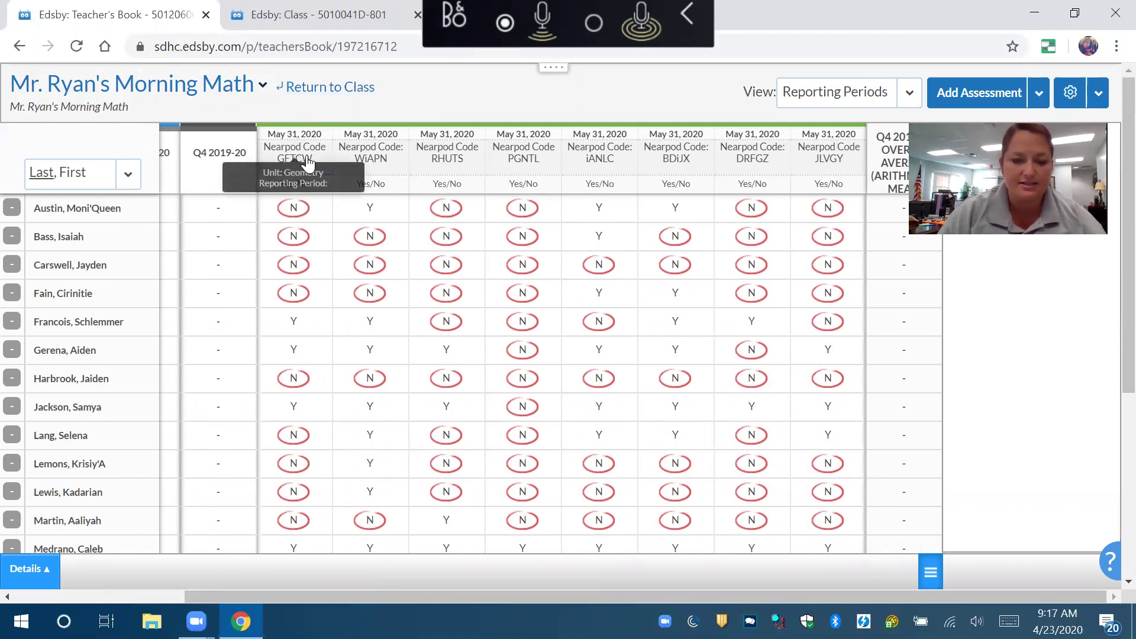
click(302, 159)
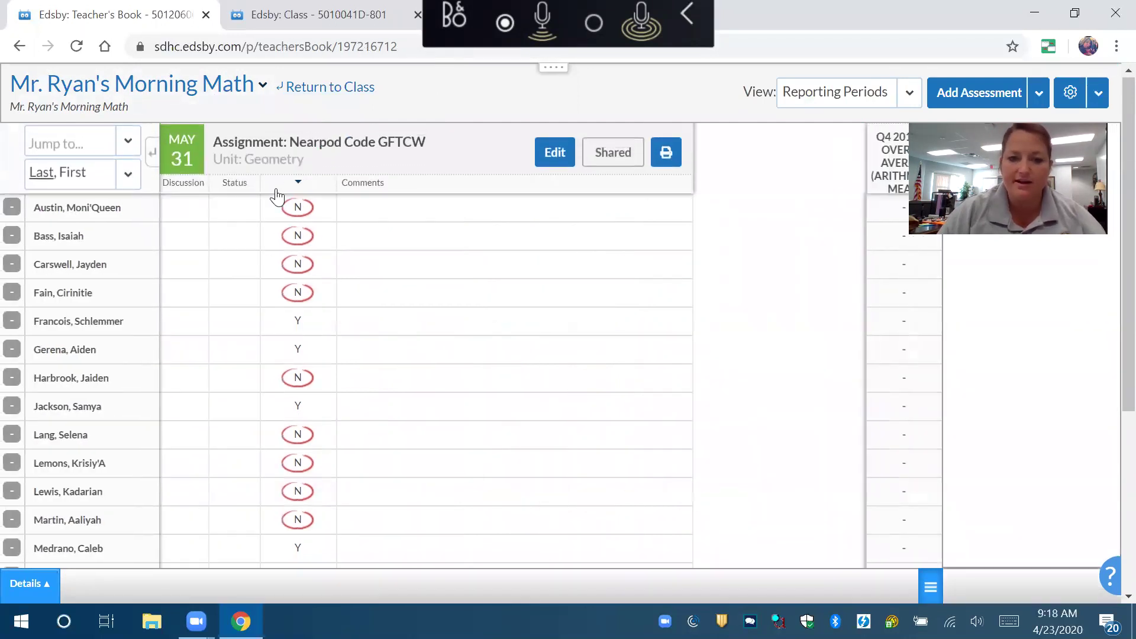
click(551, 154)
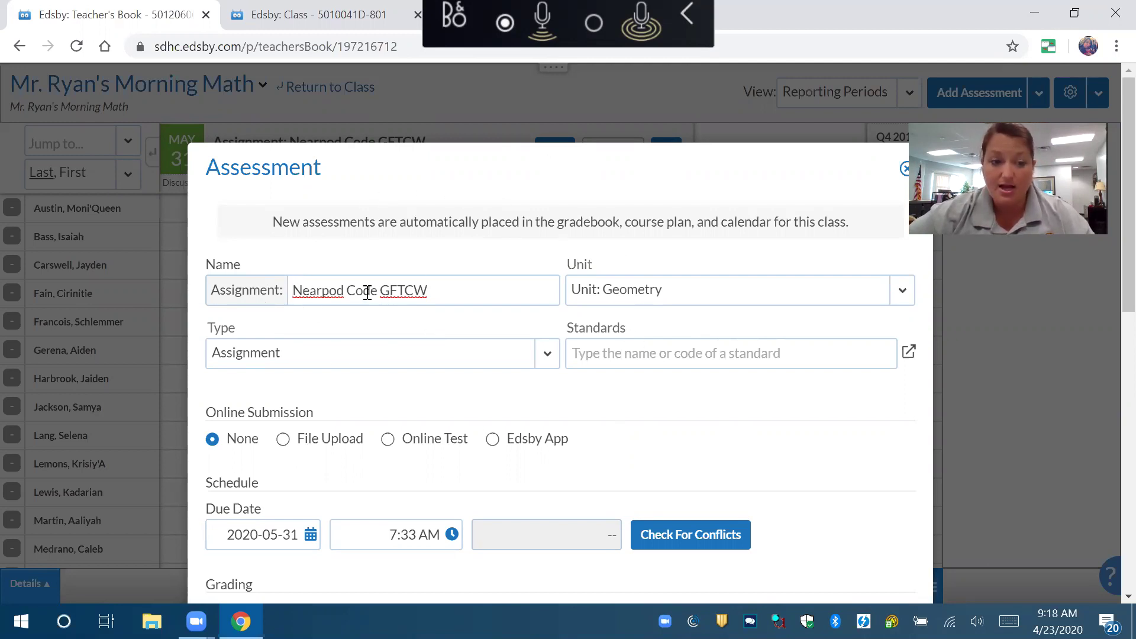
Browse the available assessment types for the assignment and choose Assignment
click(333, 361)
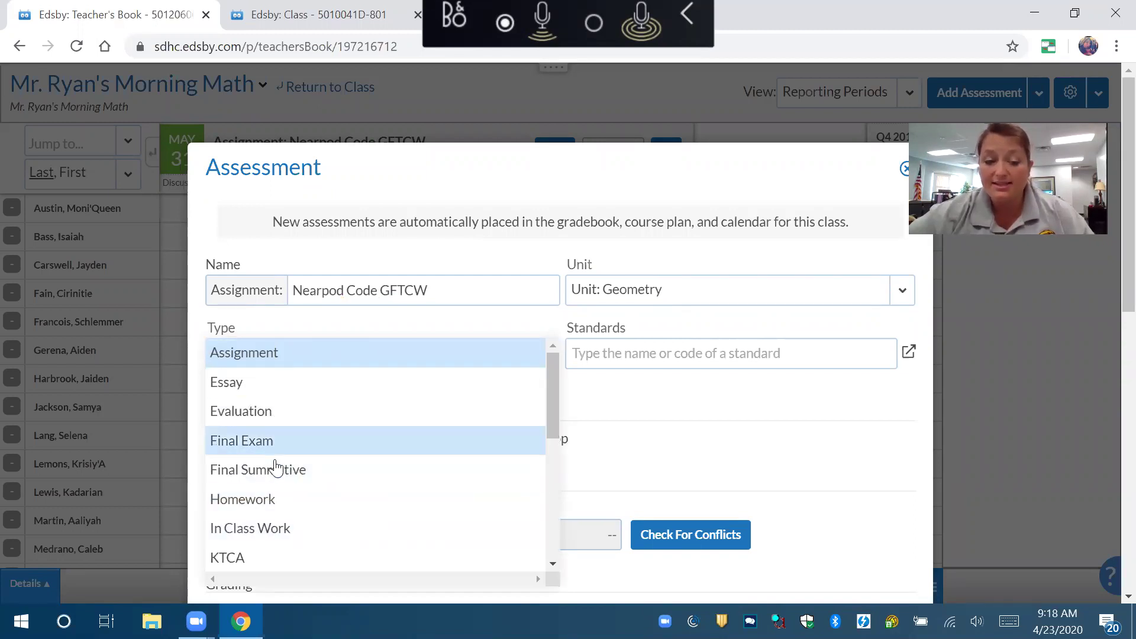
scroll(277, 517, down, 1)
scroll(276, 516, down, 4)
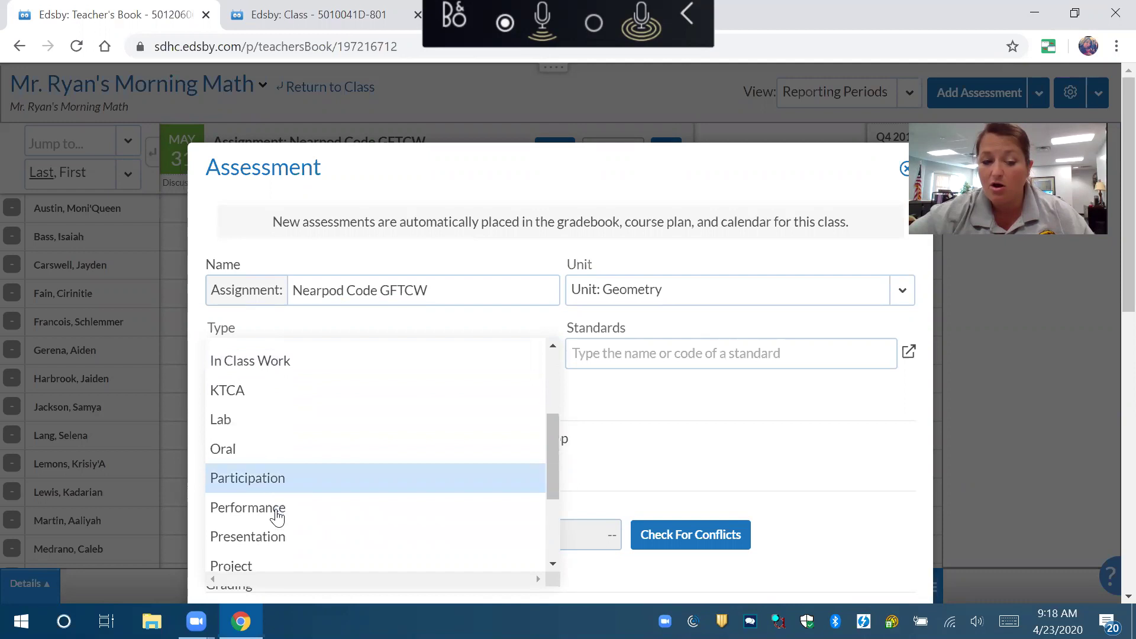
scroll(276, 516, up, 6)
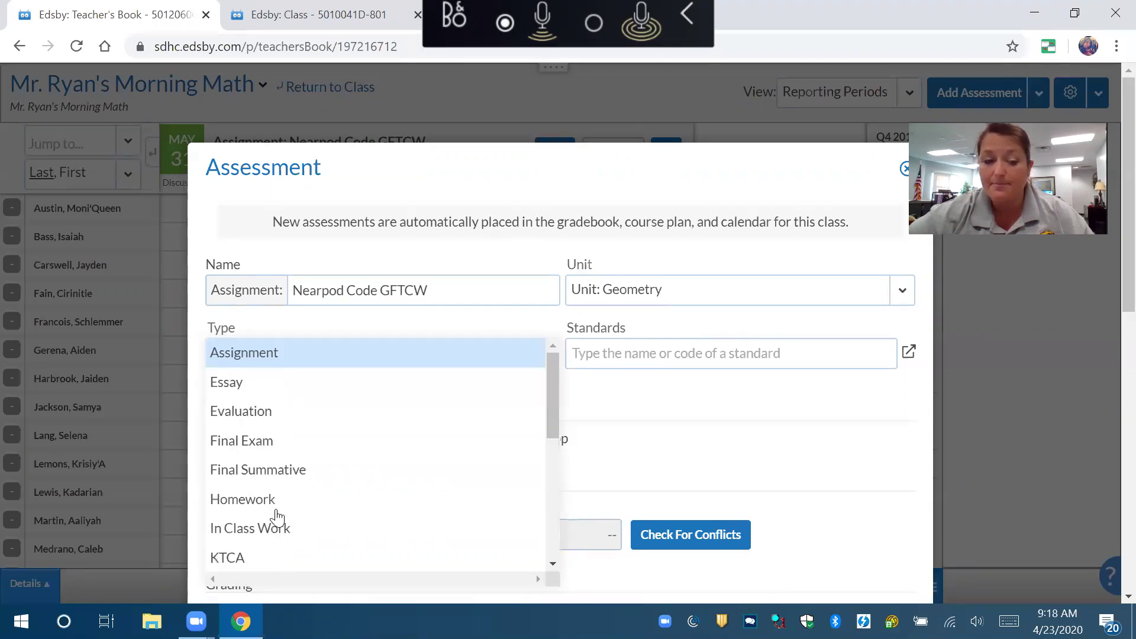
click(261, 359)
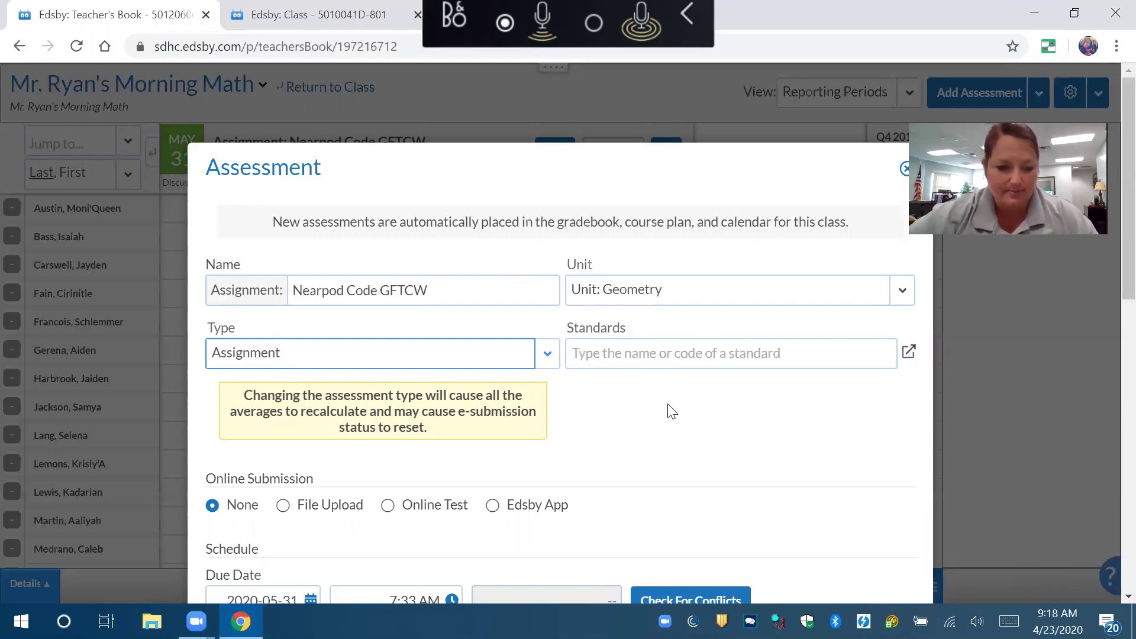
Set the assignment's due date to 2020-04-17
scroll(672, 411, down, 4)
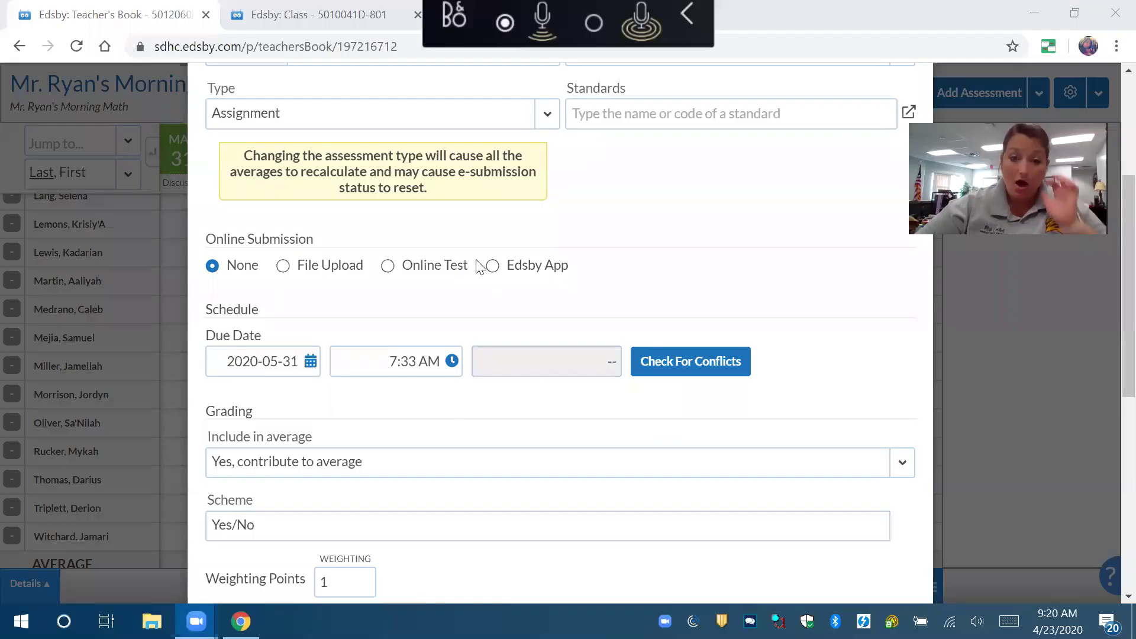
scroll(479, 266, up, 2)
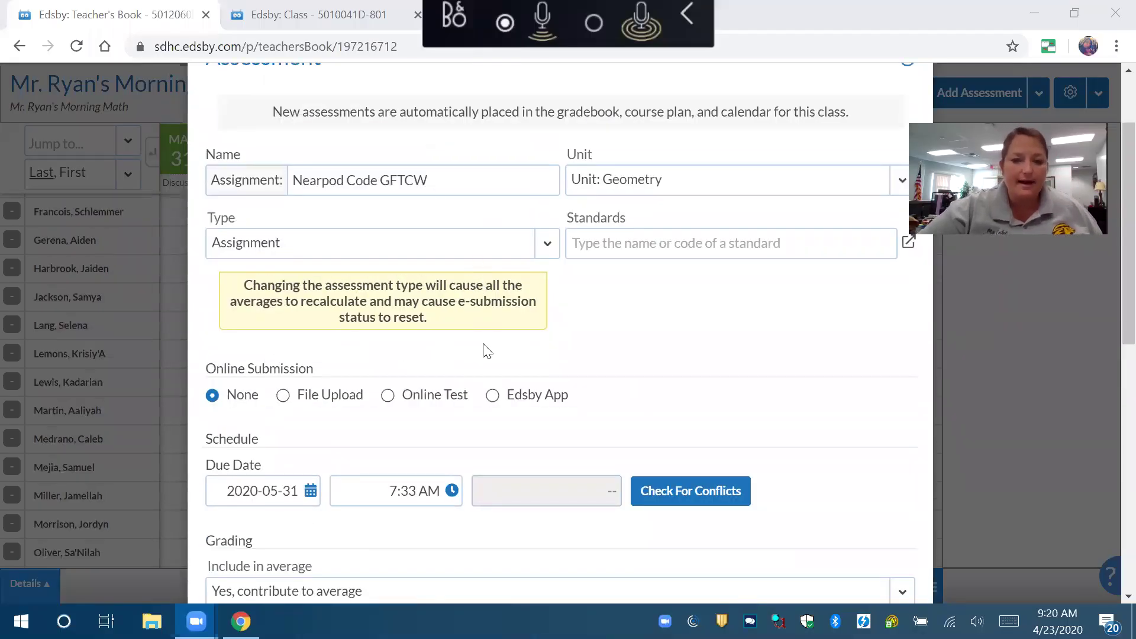
scroll(418, 379, down, 1)
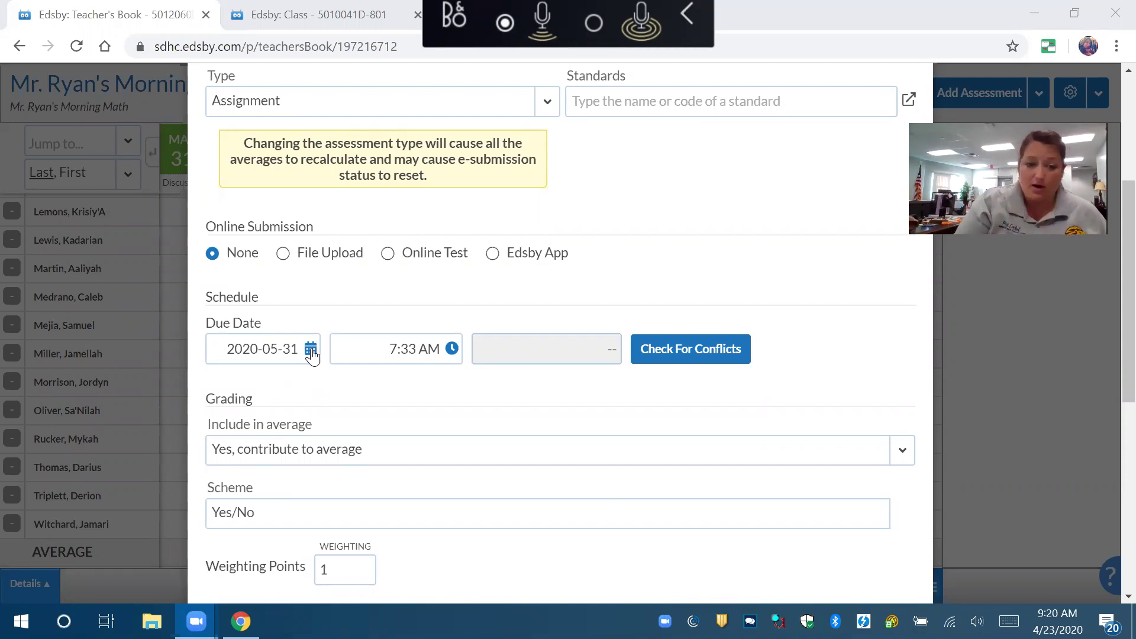
click(310, 350)
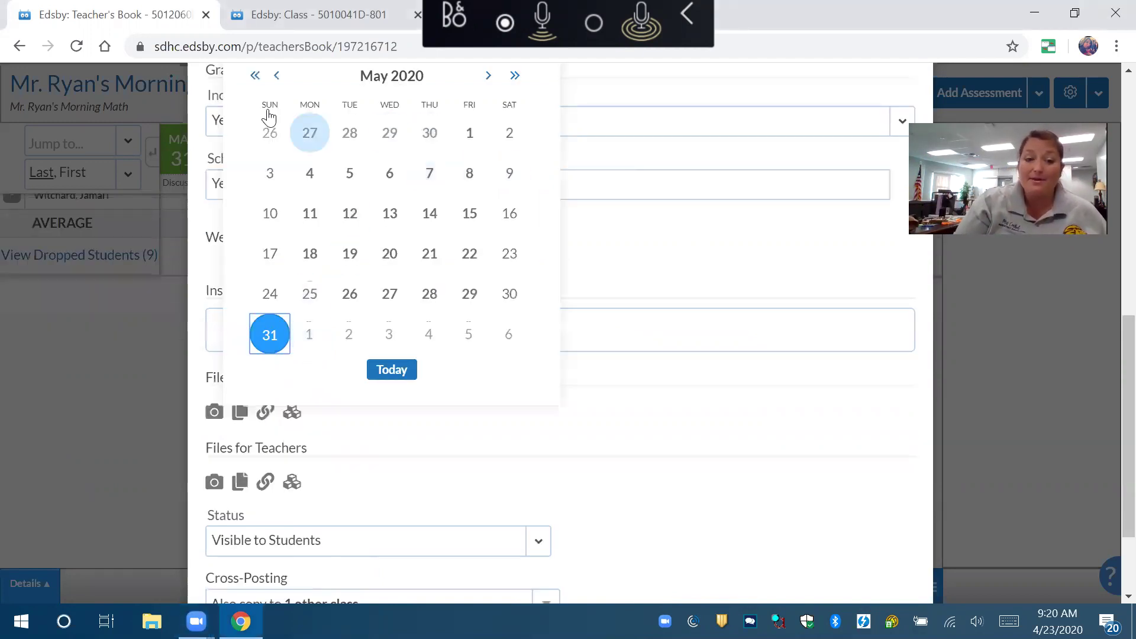
click(279, 76)
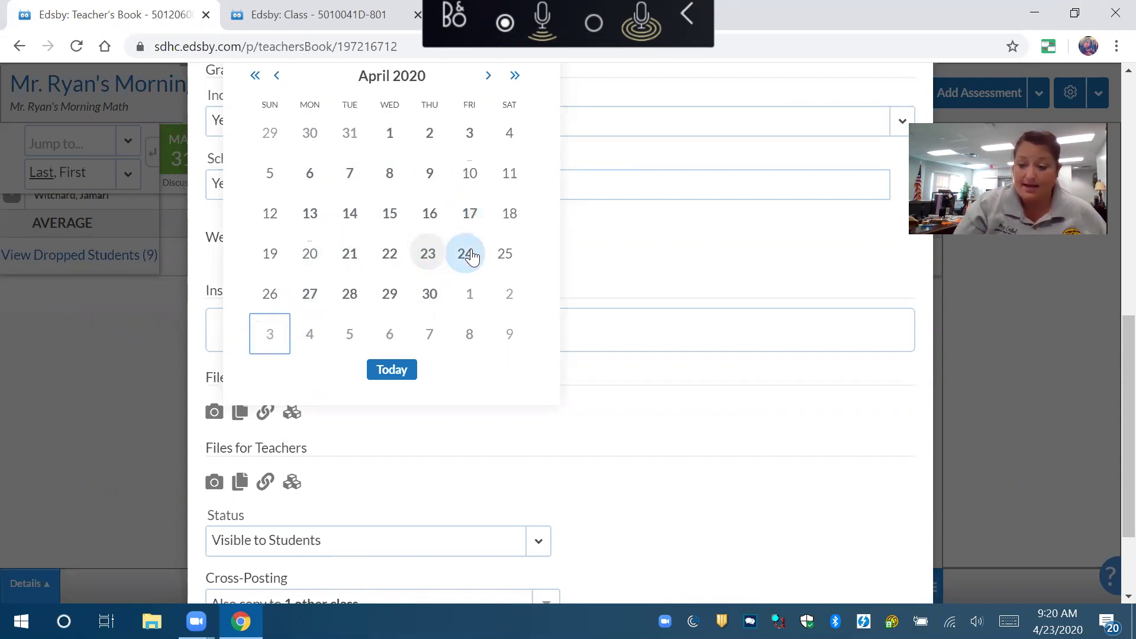
click(470, 213)
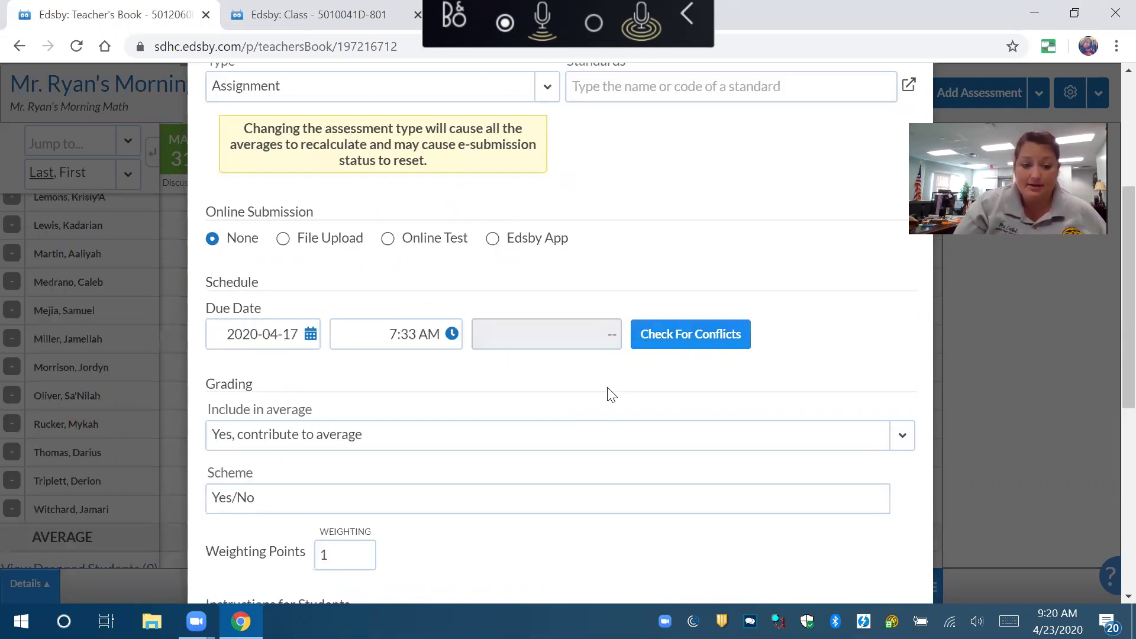
Save the edited assignment for this class and the other class it is cross-posted to
scroll(593, 410, down, 3)
scroll(595, 407, down, 1)
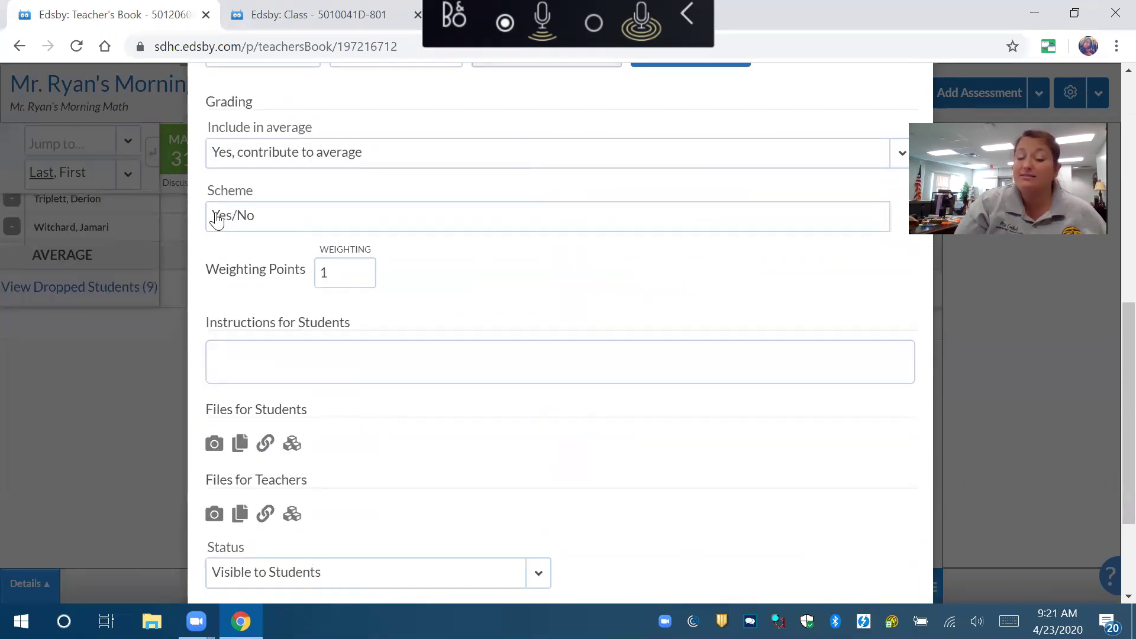
scroll(494, 444, down, 3)
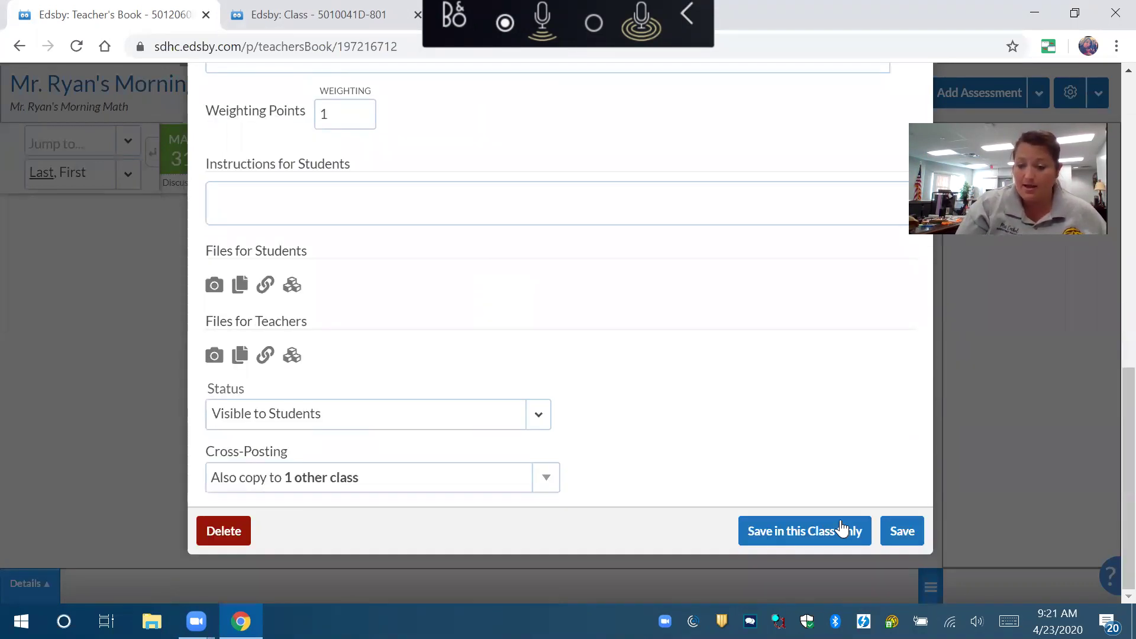
click(902, 533)
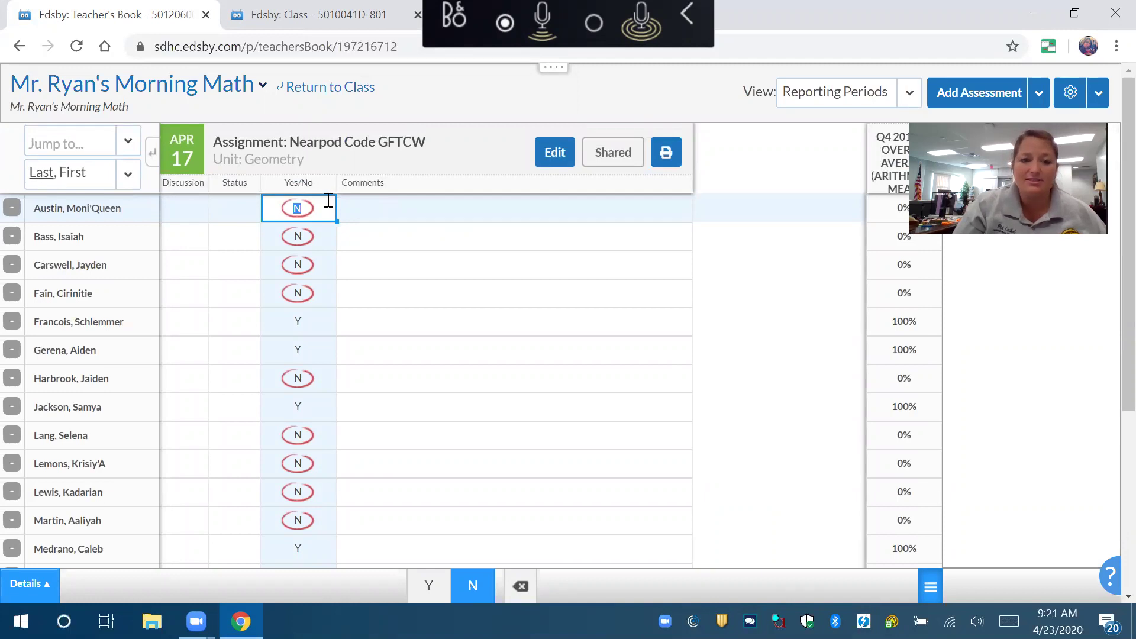
Return to the class, reopen the same student's overview and check the Morning Math average in the class list
click(302, 88)
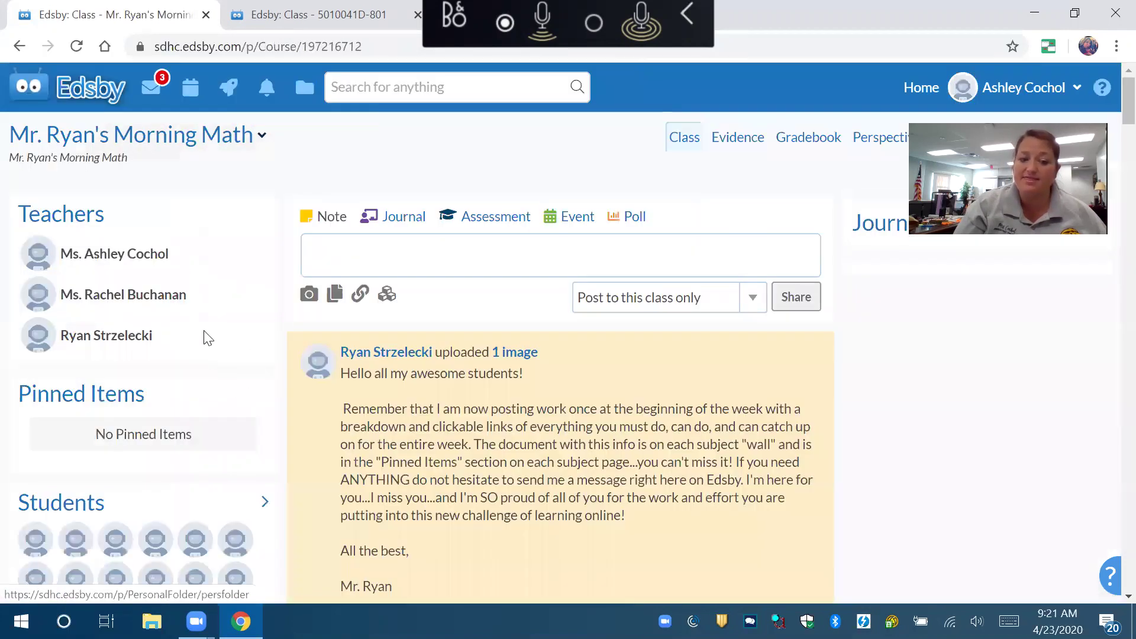
scroll(172, 457, down, 1)
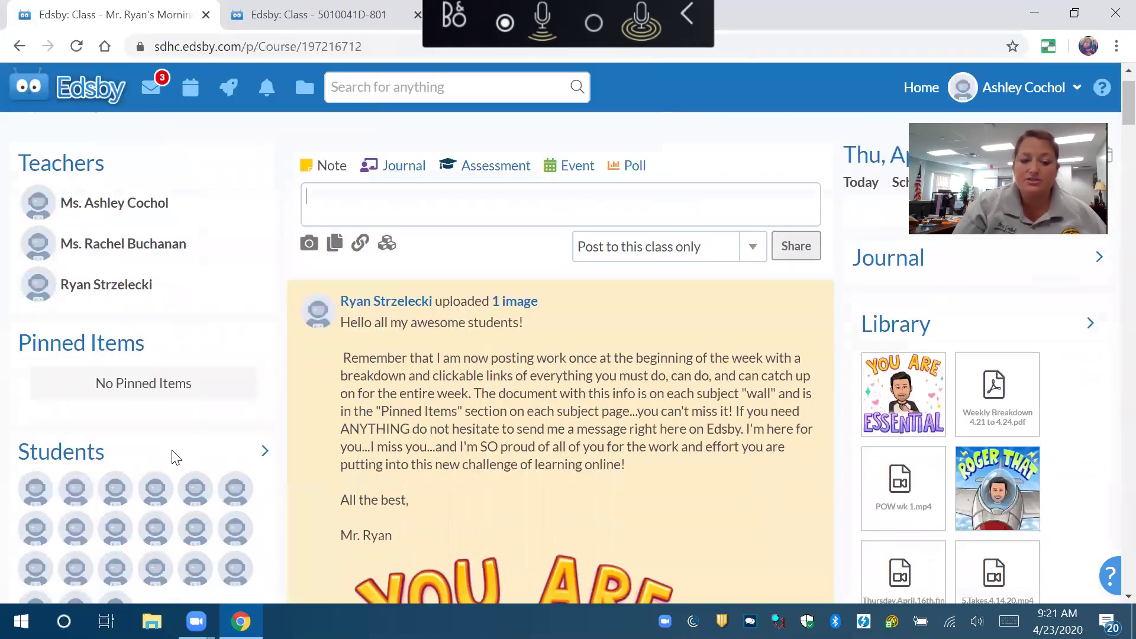
click(196, 495)
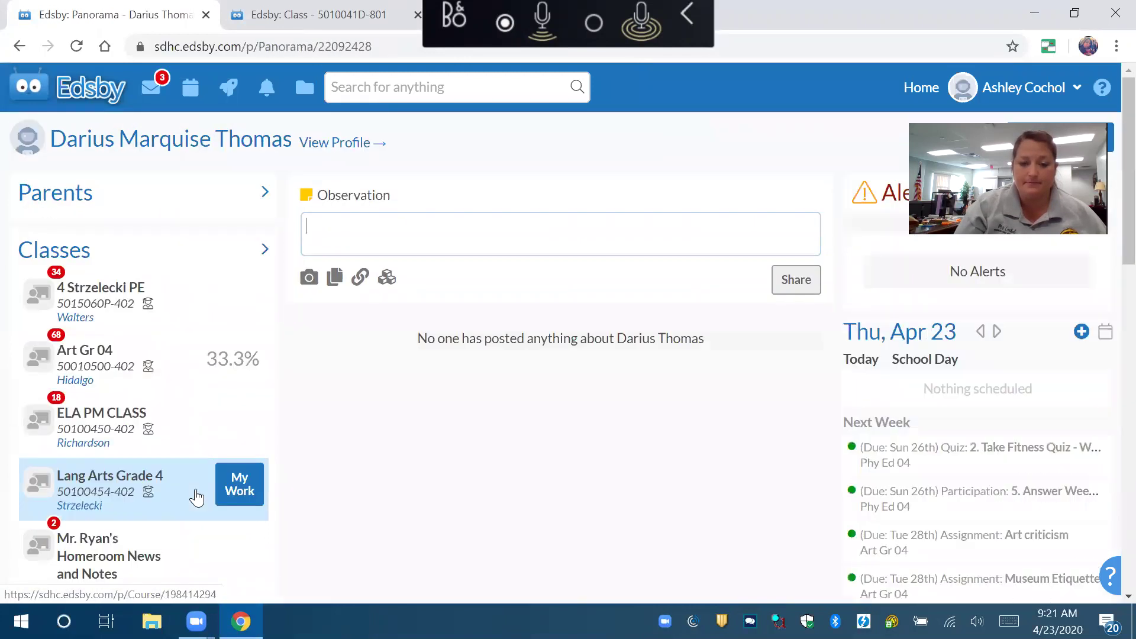
scroll(299, 447, down, 3)
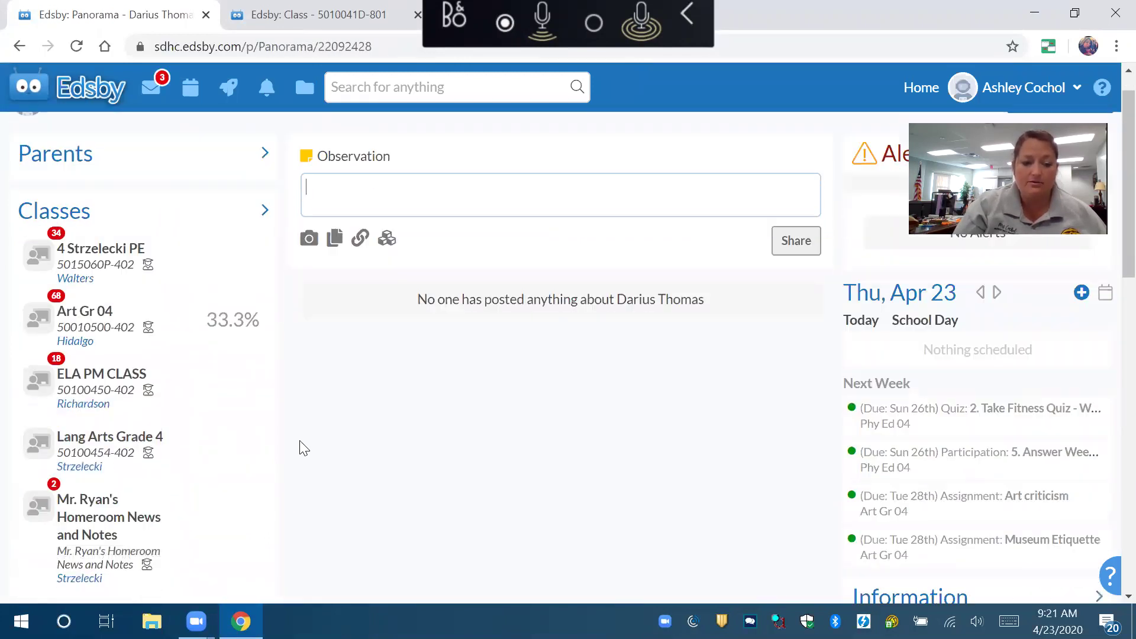
scroll(300, 447, down, 1)
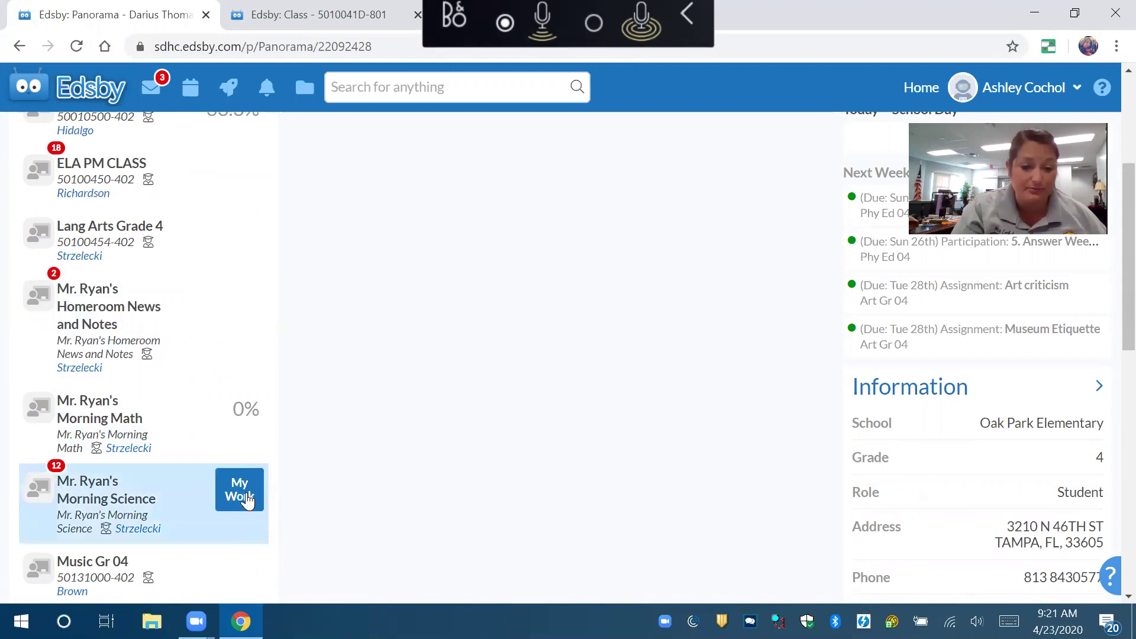
View the student's own work for the Morning Math class, and return to the student's overview
click(246, 420)
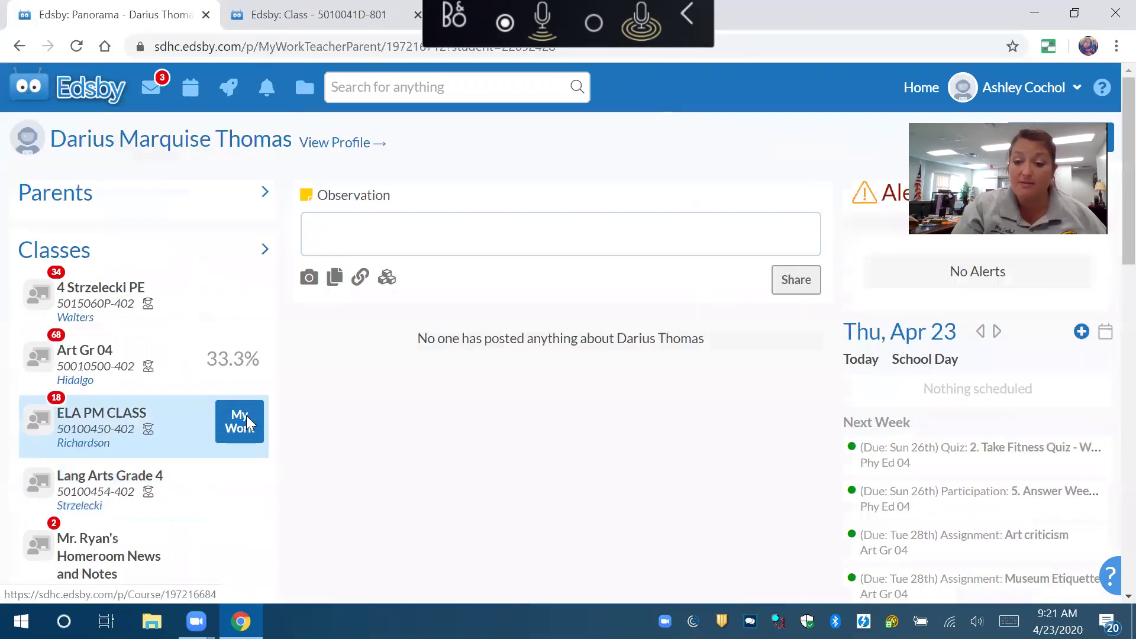
click(677, 225)
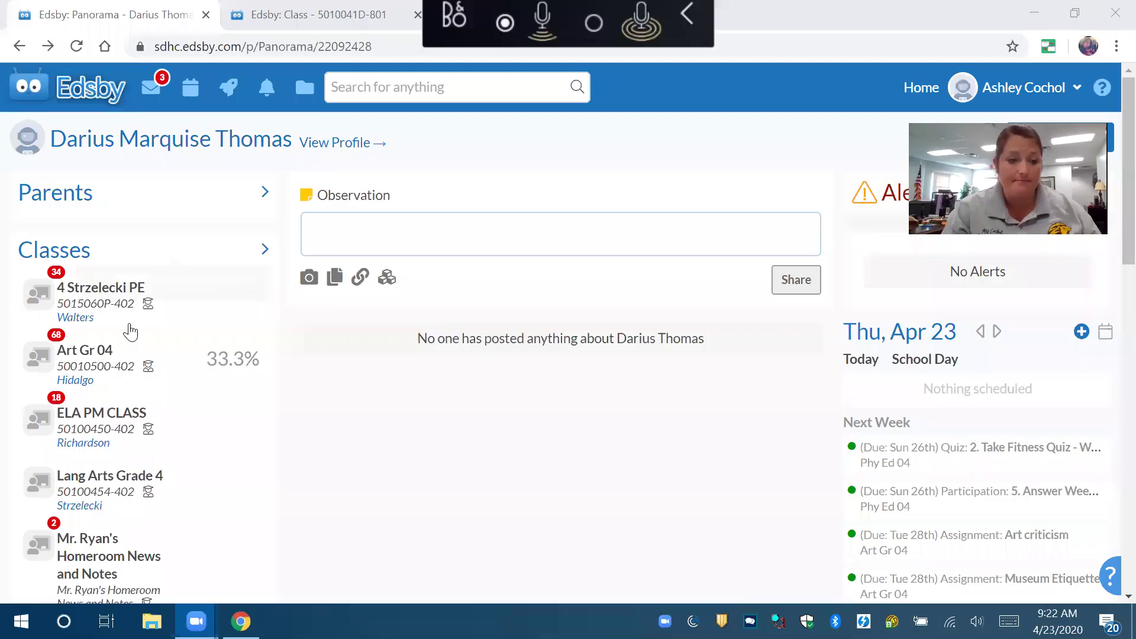
Open the Morning Math class from the student's class list and start a new assessment
scroll(121, 475, down, 2)
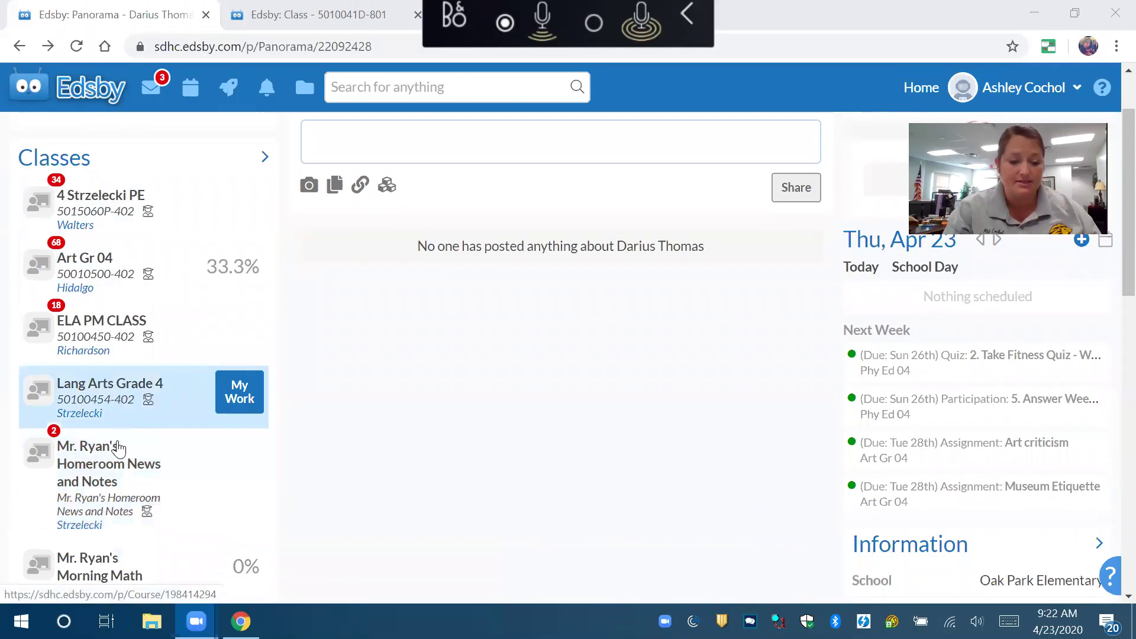
scroll(114, 461, down, 1)
click(126, 508)
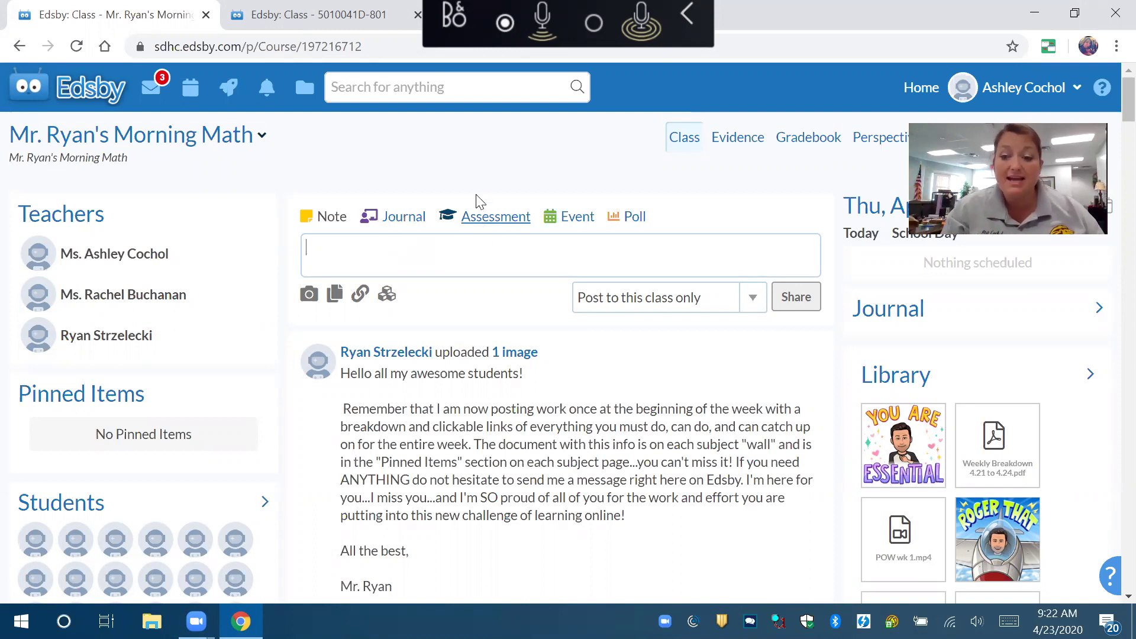
click(498, 219)
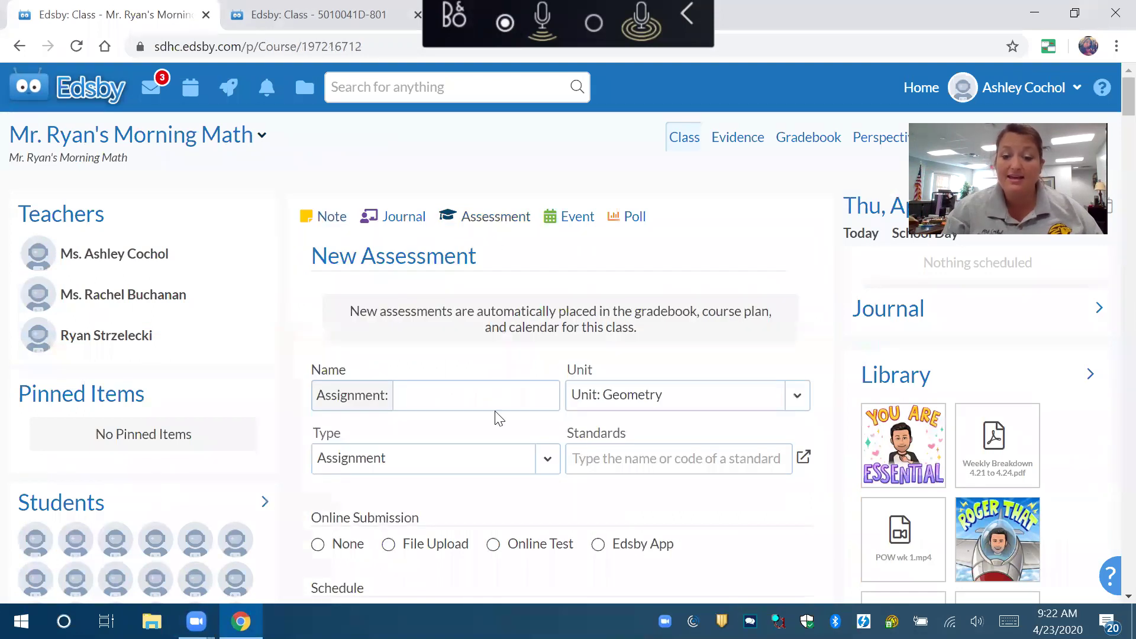
Review the new assessment form's options for online submission, due date, grading, student and teacher files, status and cross-posting
scroll(498, 419, down, 4)
scroll(499, 419, down, 7)
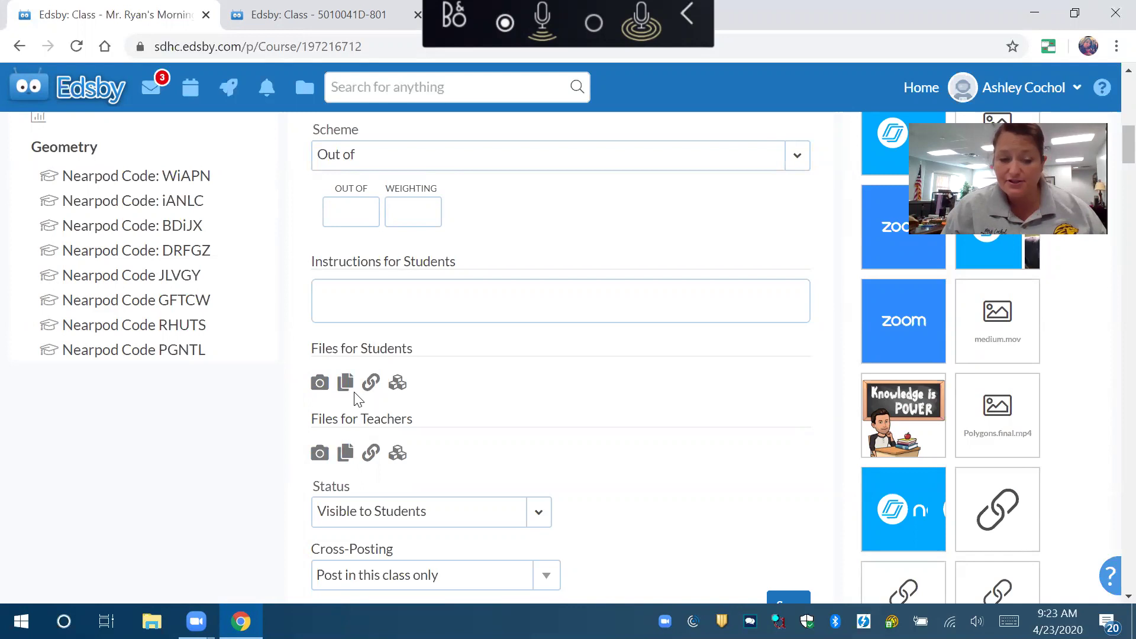
scroll(355, 398, up, 3)
scroll(354, 371, up, 4)
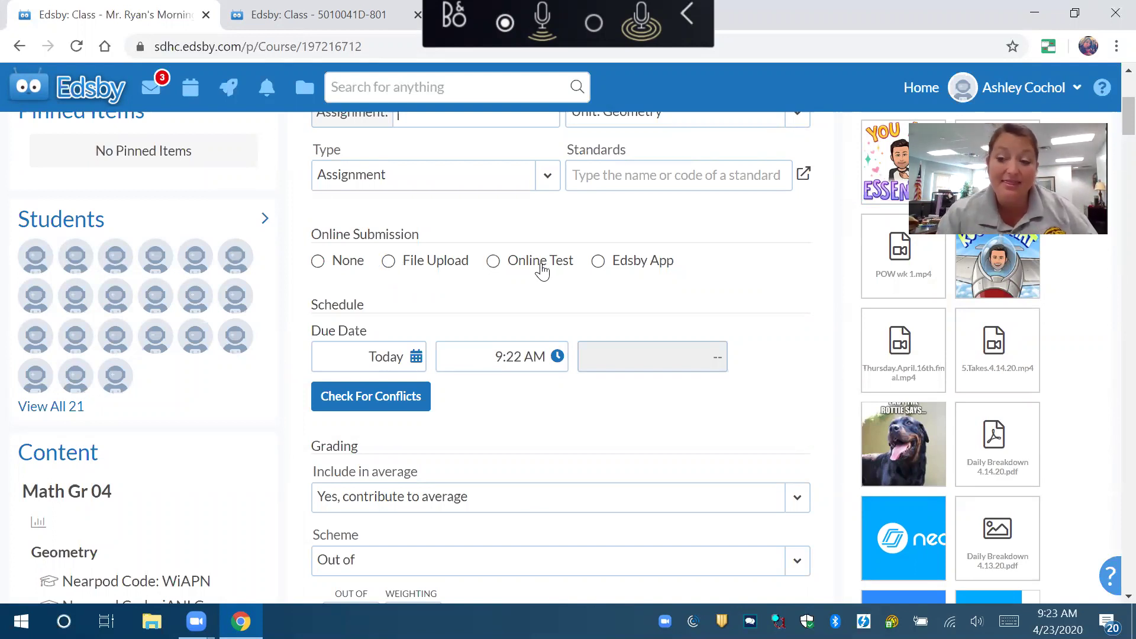
scroll(543, 271, up, 5)
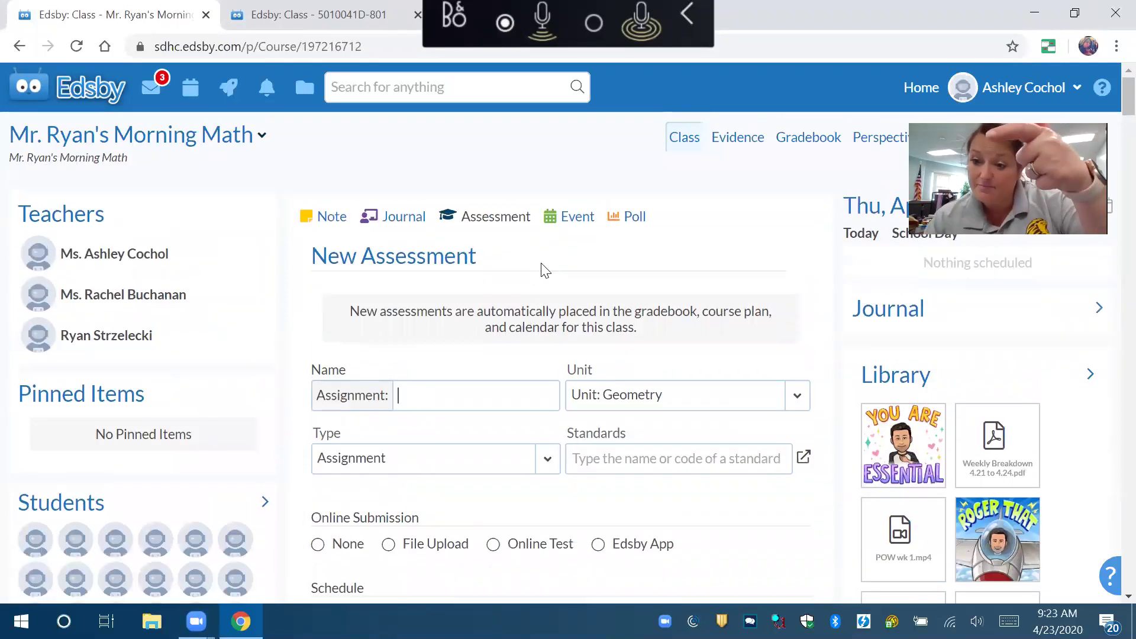